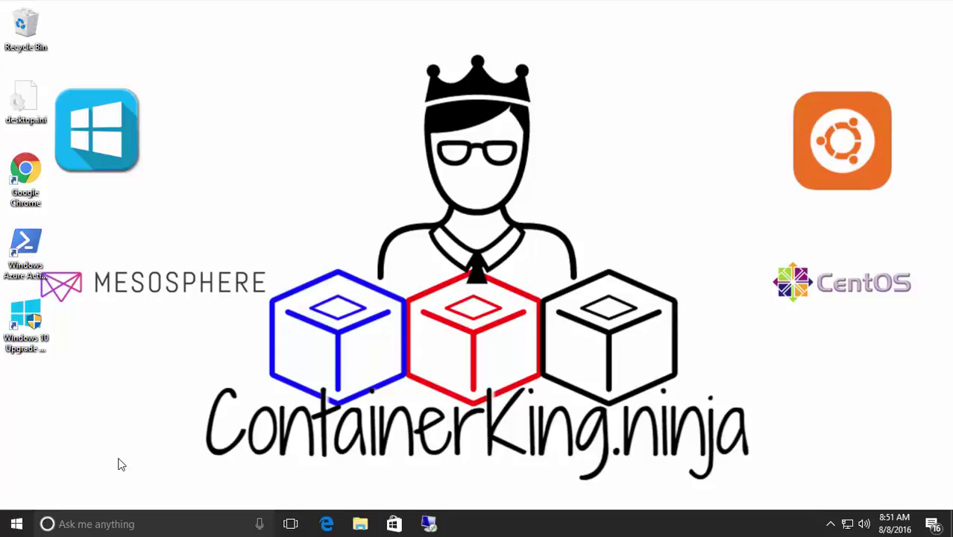
Step: Via Control Panel > Programs > Windows features, check Windows Subsystem for Linux (Beta) and apply
right_click(17, 524)
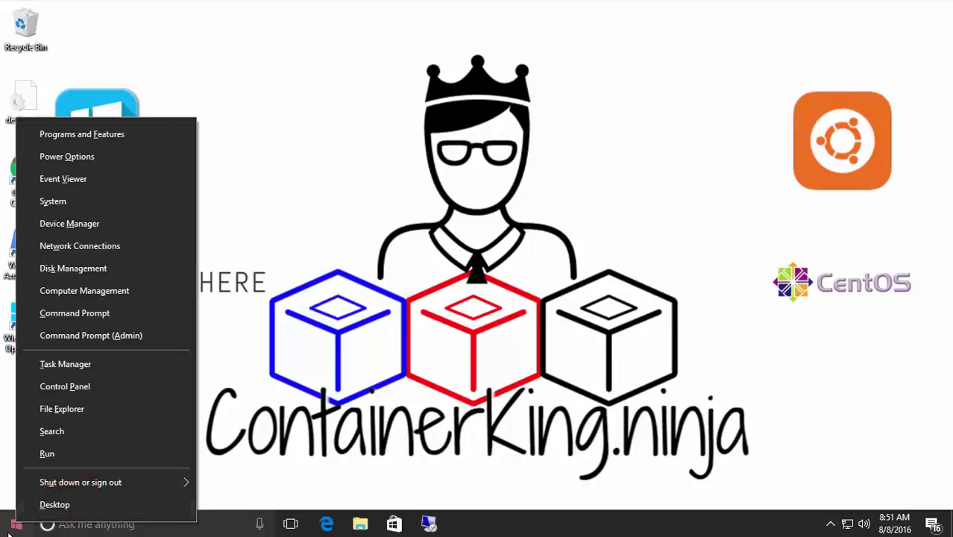
left_click(98, 386)
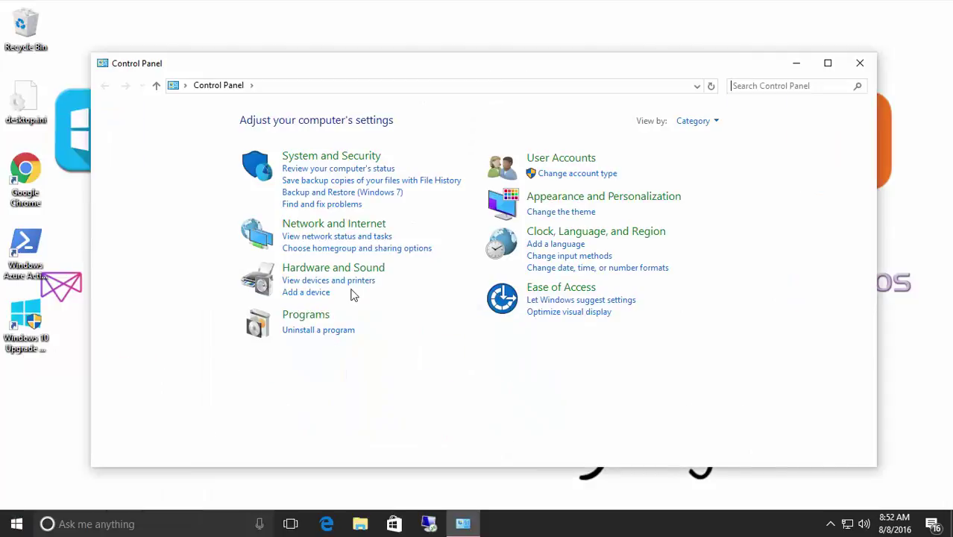
left_click(313, 320)
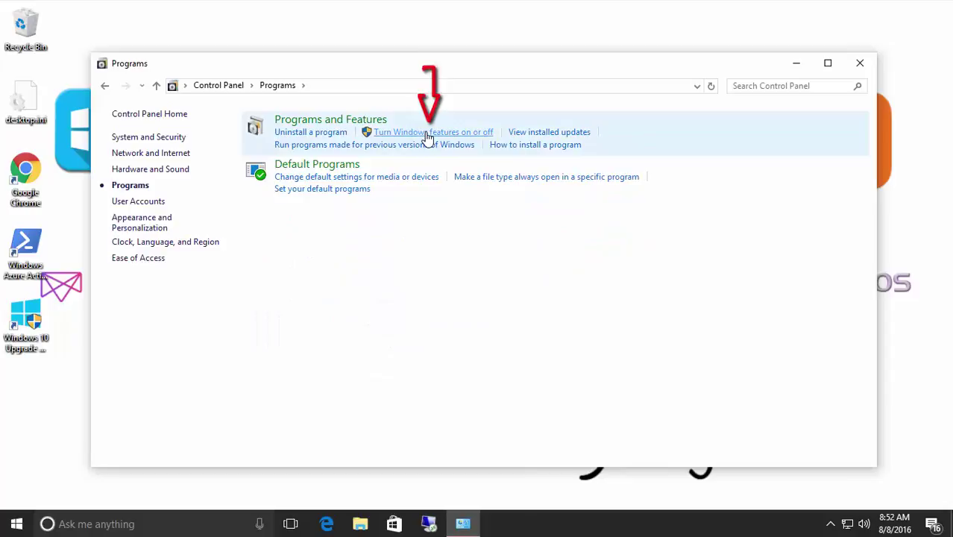
left_click(427, 131)
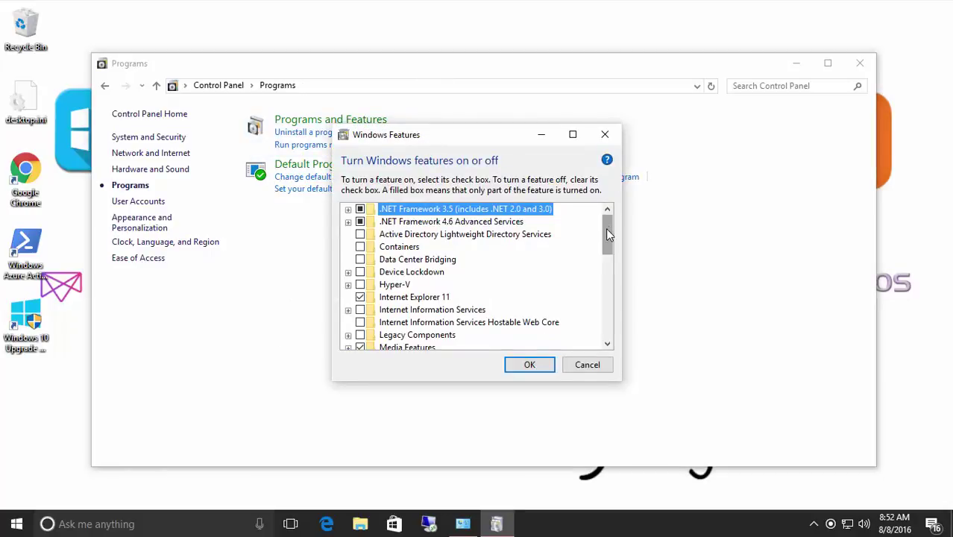
left_click_drag(606, 228, 606, 307)
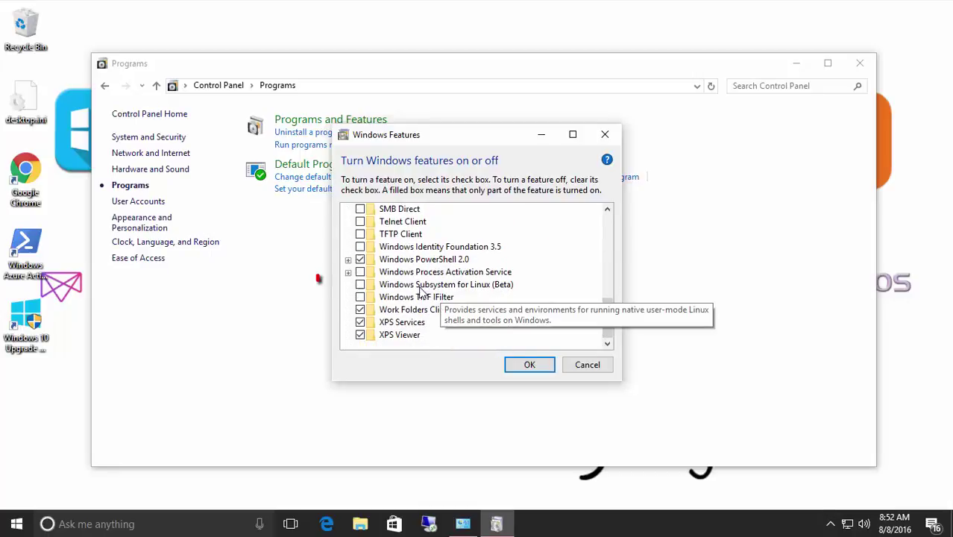
left_click(360, 286)
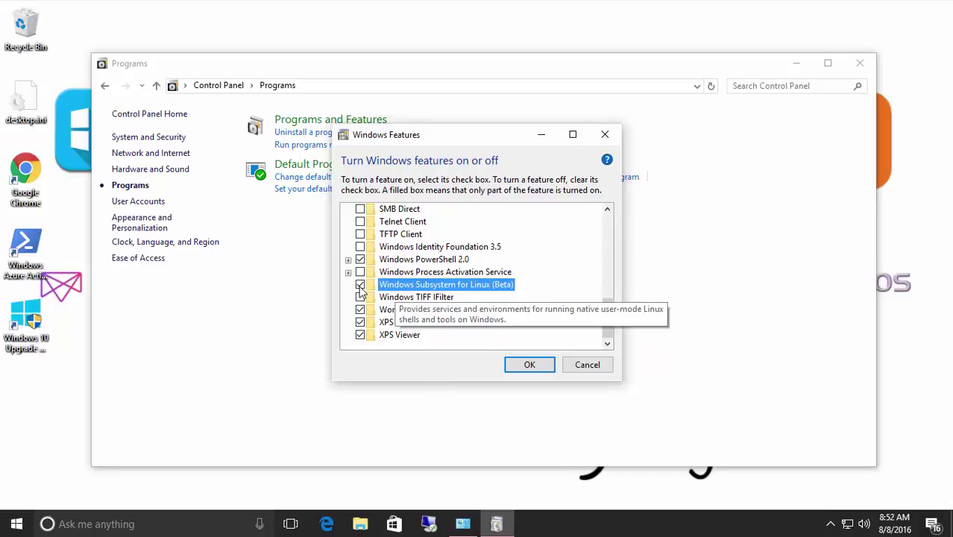
left_click(529, 365)
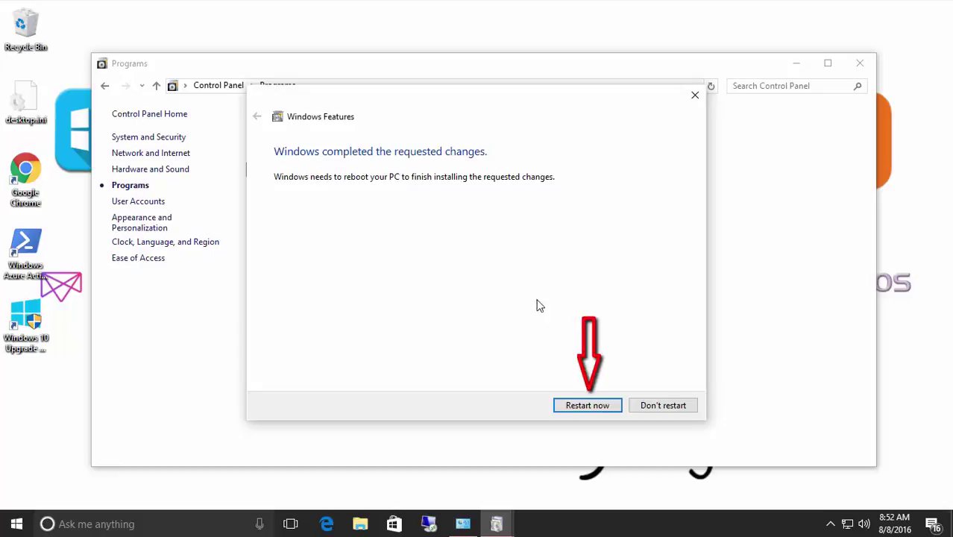
Step: Restart the PC, then turn on Developer mode under Settings > Update & security > For developers
left_click(589, 405)
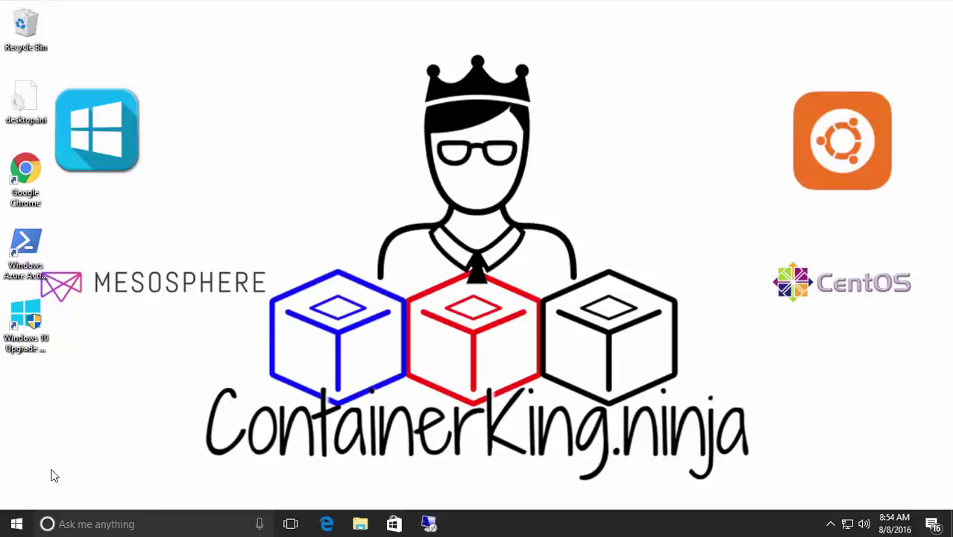
left_click(16, 524)
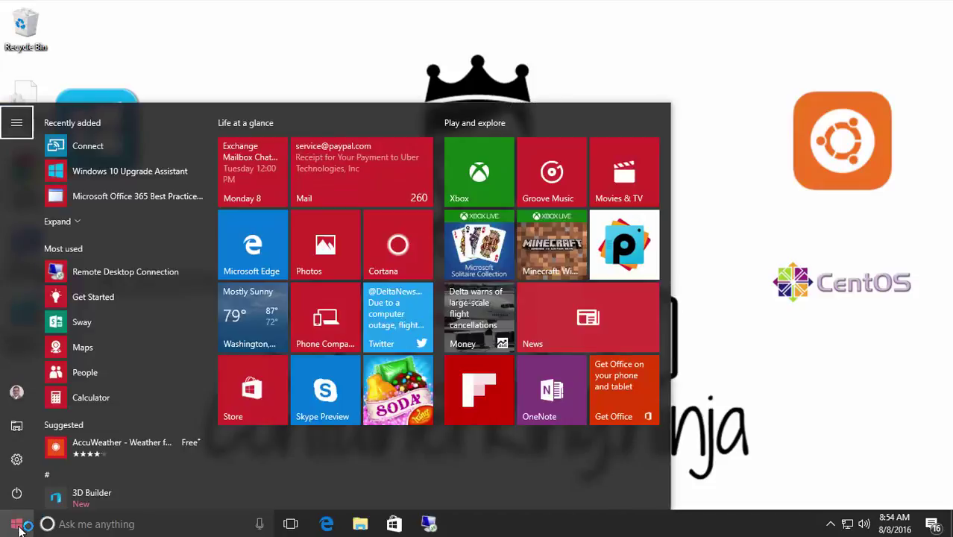
left_click(16, 460)
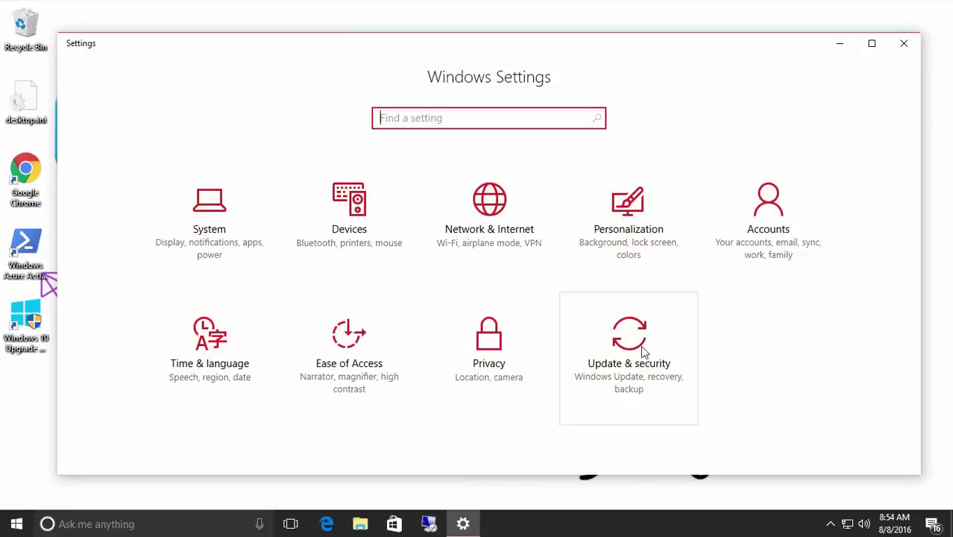
left_click(634, 349)
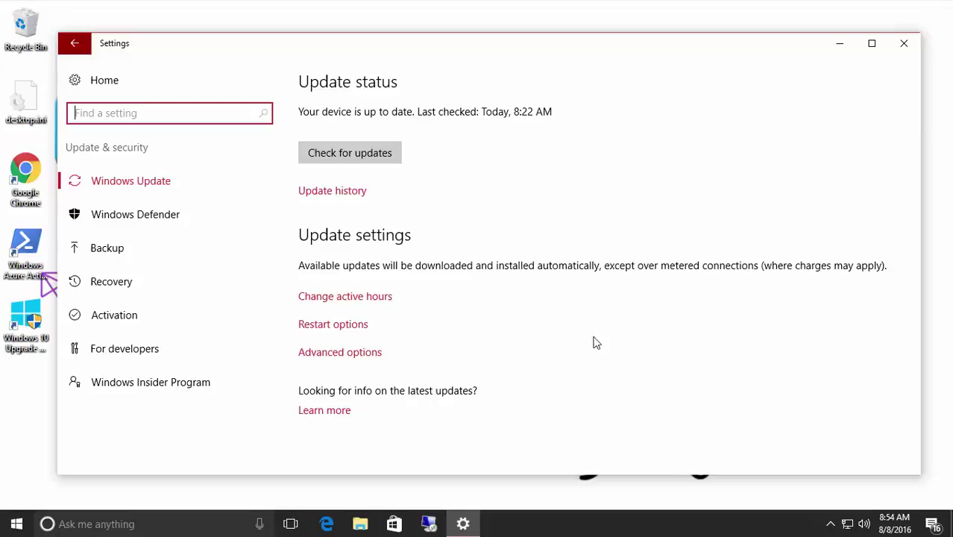
left_click(159, 355)
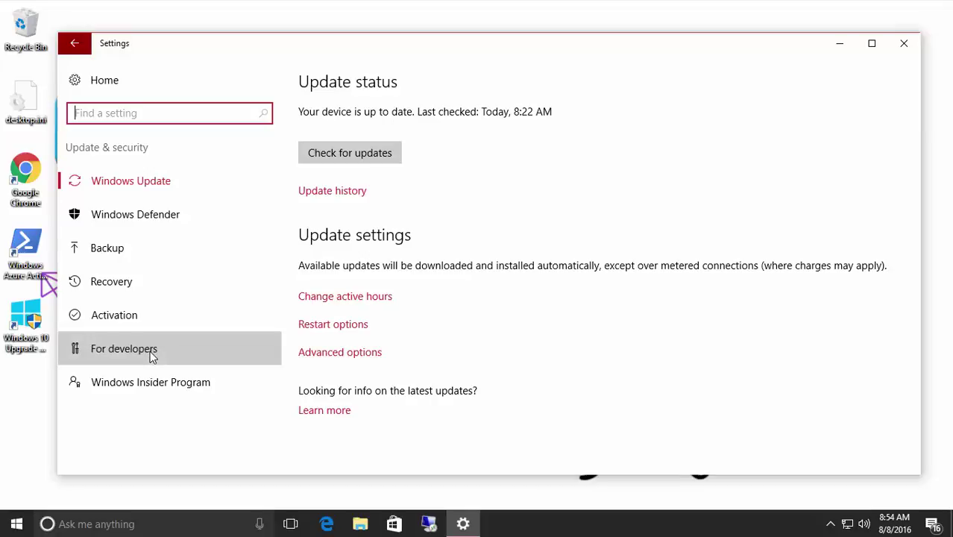
left_click(306, 277)
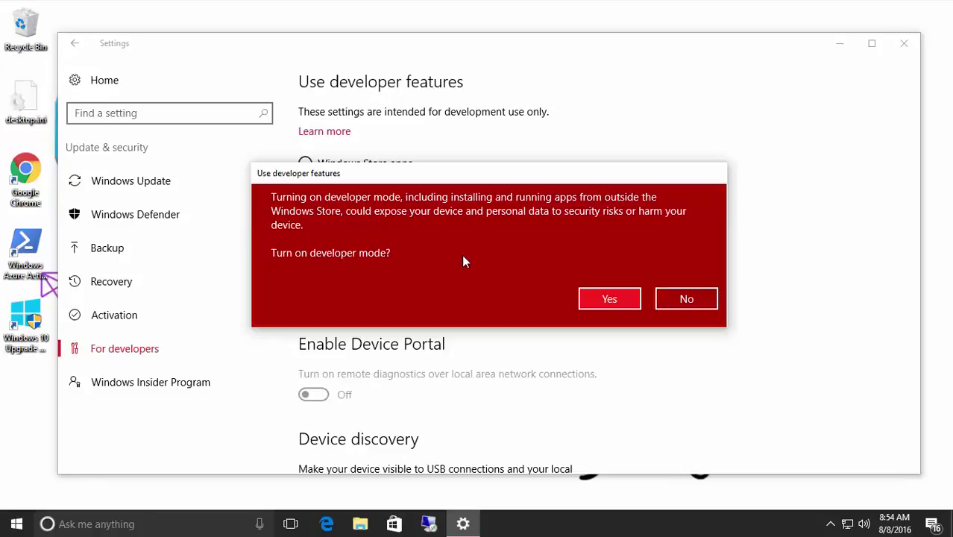
left_click(607, 298)
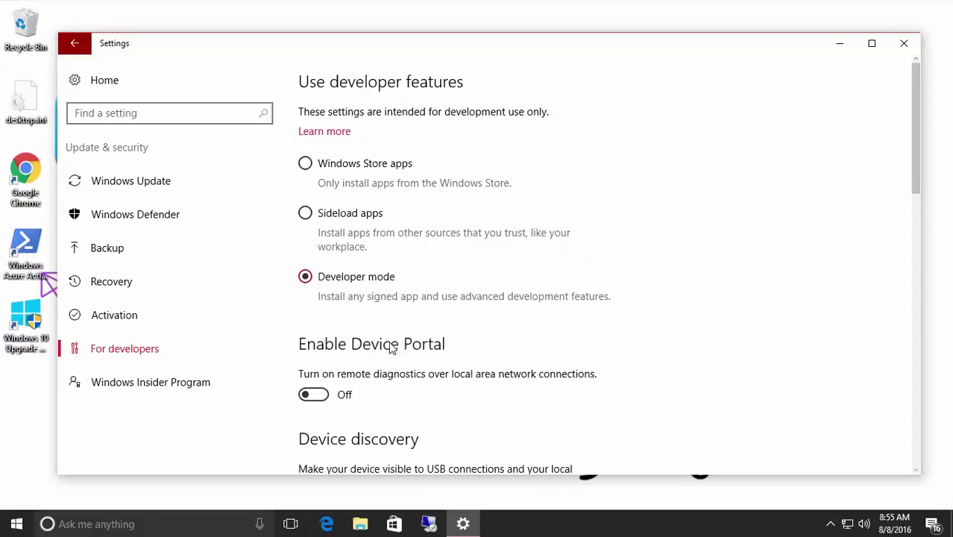
Step: Close Settings and launch bash from the Windows search
left_click(903, 43)
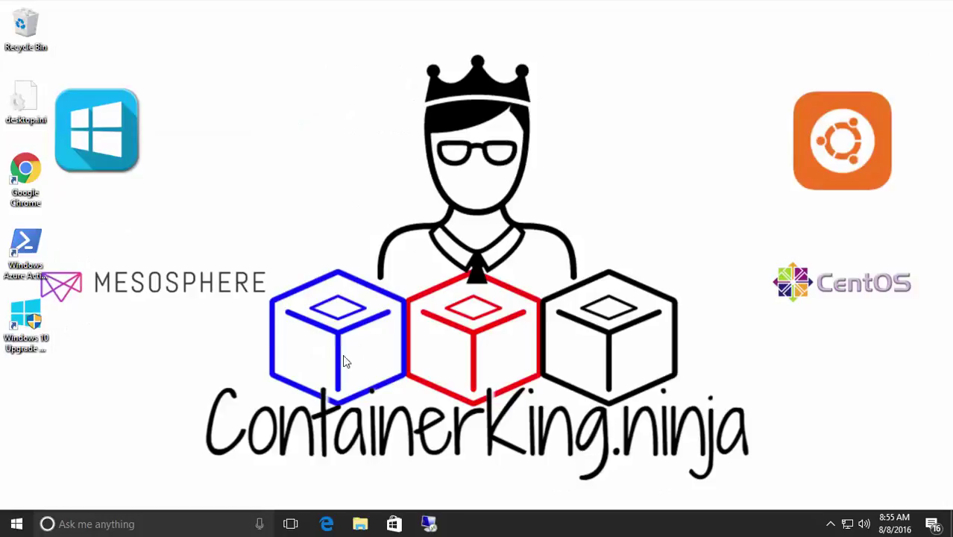
left_click(120, 524)
type("b")
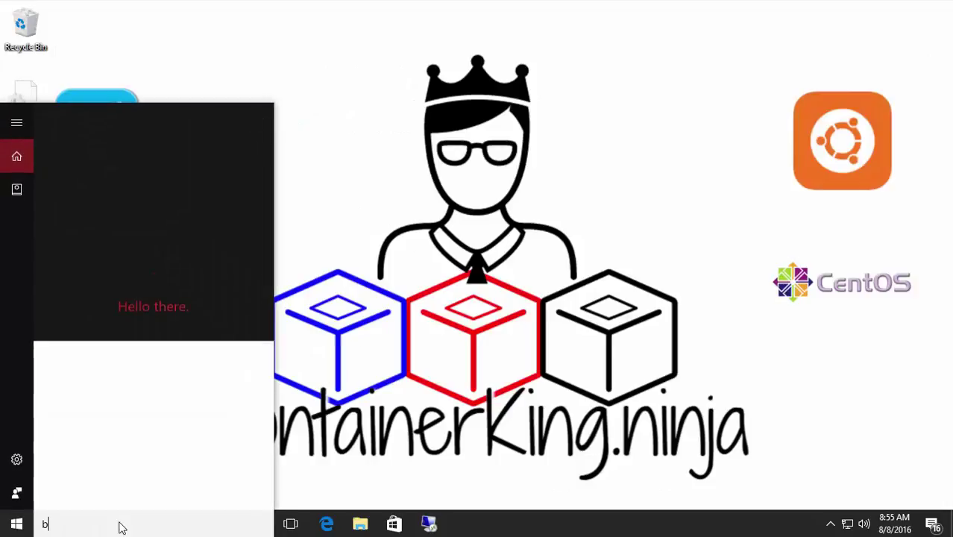
type("ash")
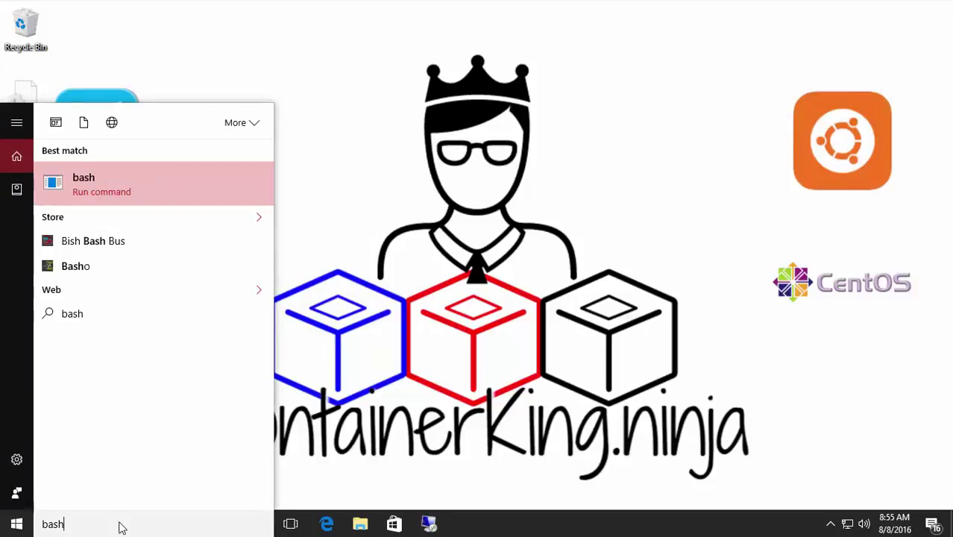
left_click(87, 188)
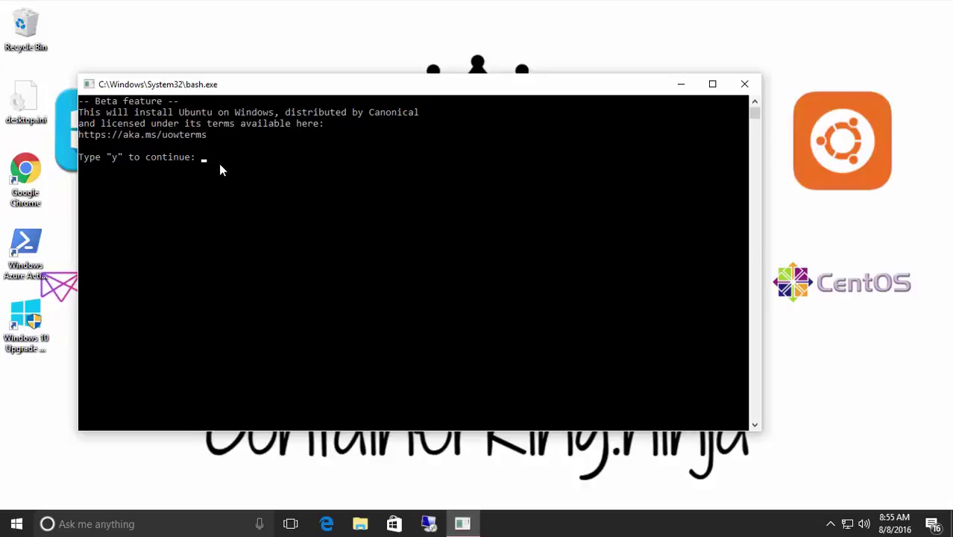
Step: Accept the Ubuntu install with y and create the default UNIX username and password
left_click(237, 180)
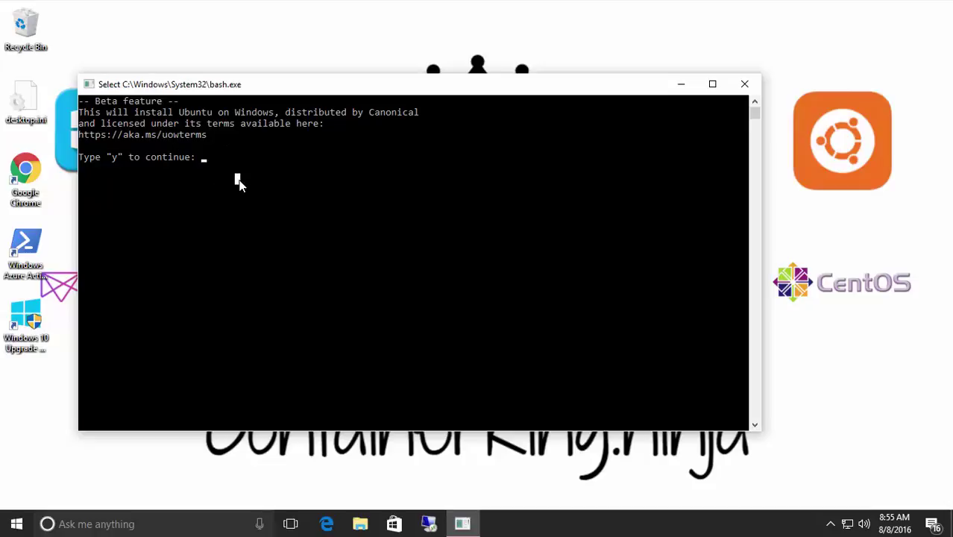
type("y")
key("Return")
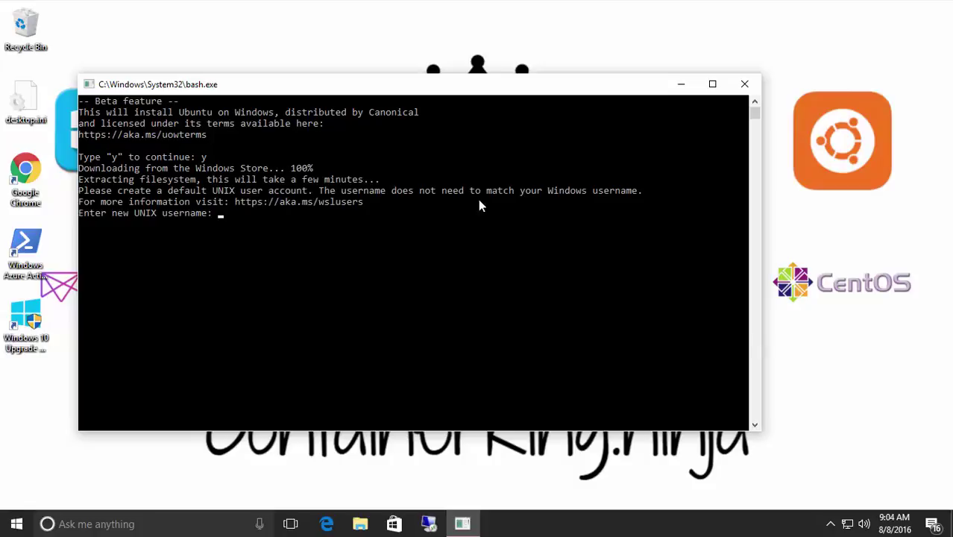
left_click(293, 240)
type("cvargas")
key("Return")
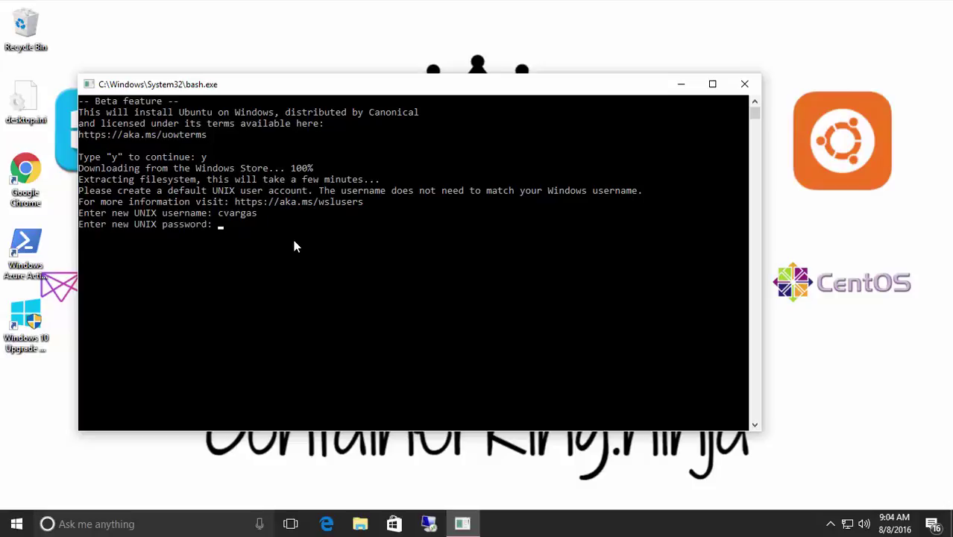
key("Return")
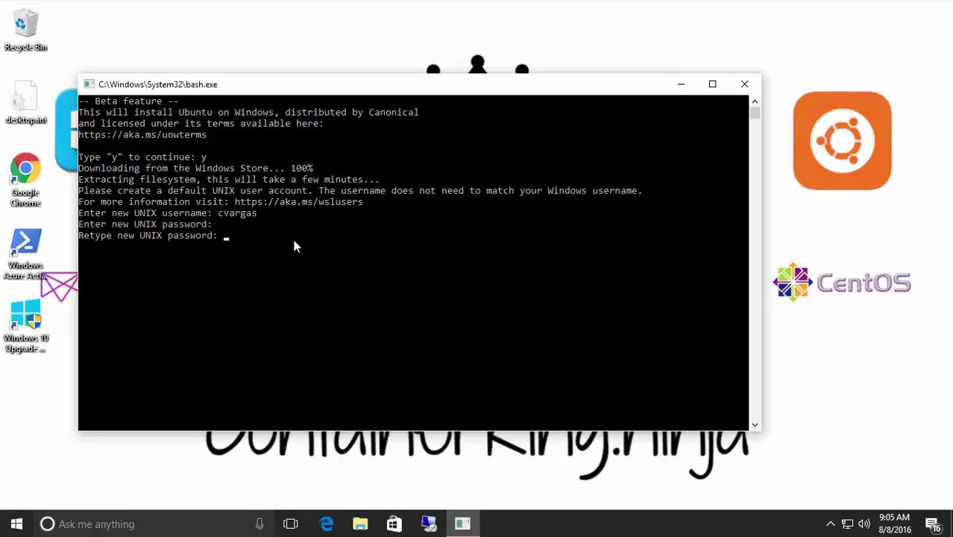
key("Return")
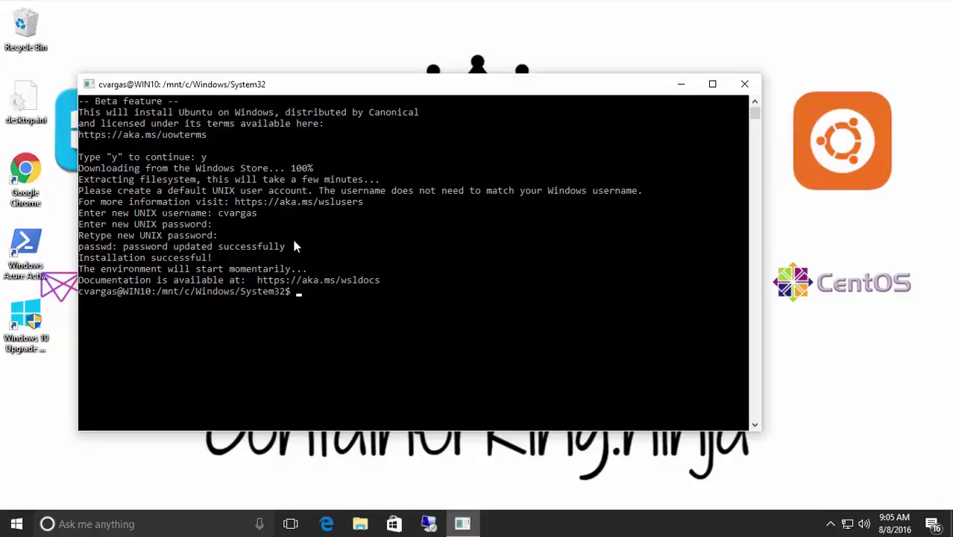
Step: Exit the bash console, then pin Bash on Ubuntu on Windows to the taskbar from search
type("exit")
key("Return")
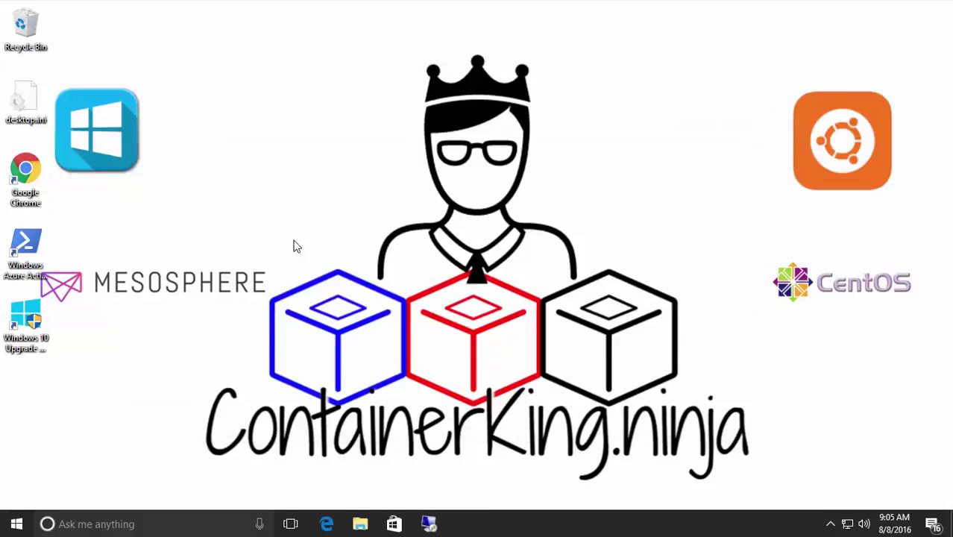
left_click(132, 527)
type("bash")
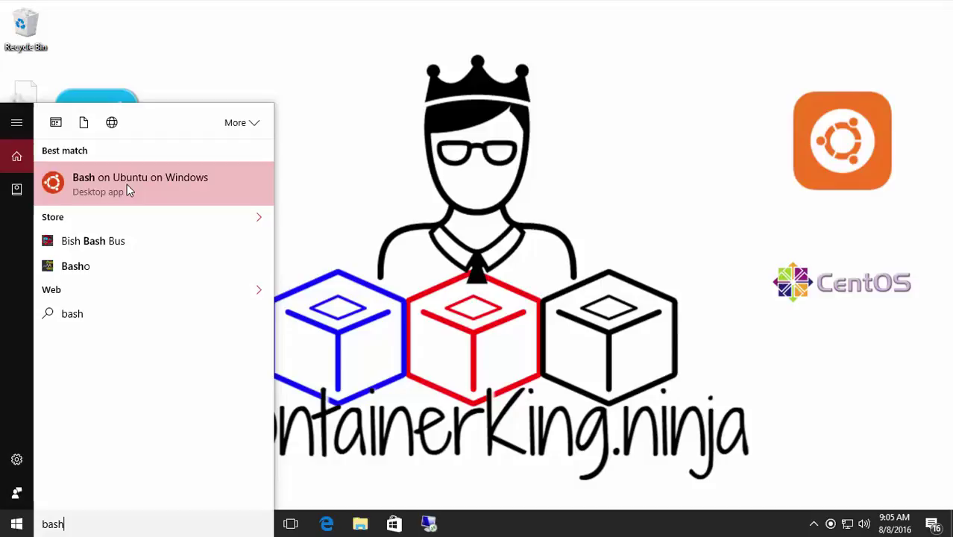
right_click(150, 185)
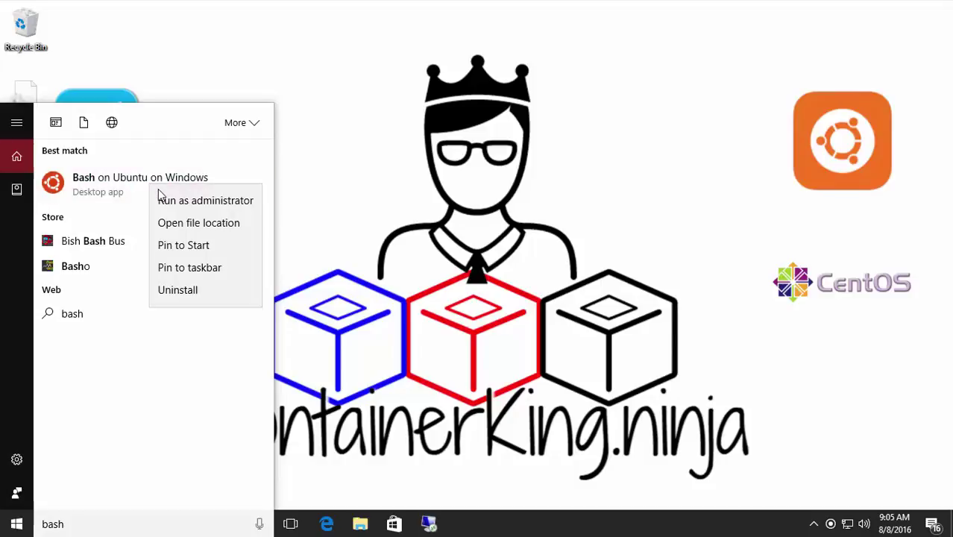
right_click(156, 193)
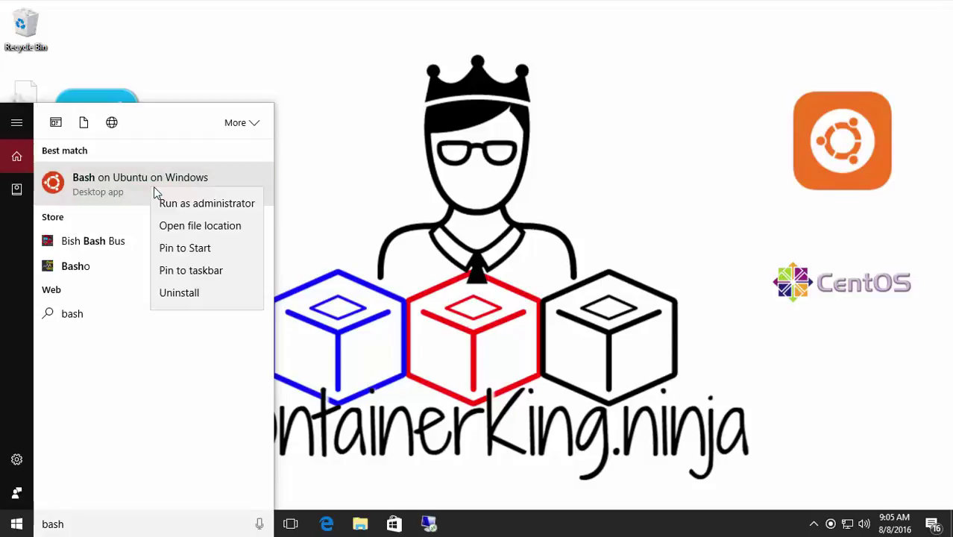
left_click(208, 274)
left_click(568, 471)
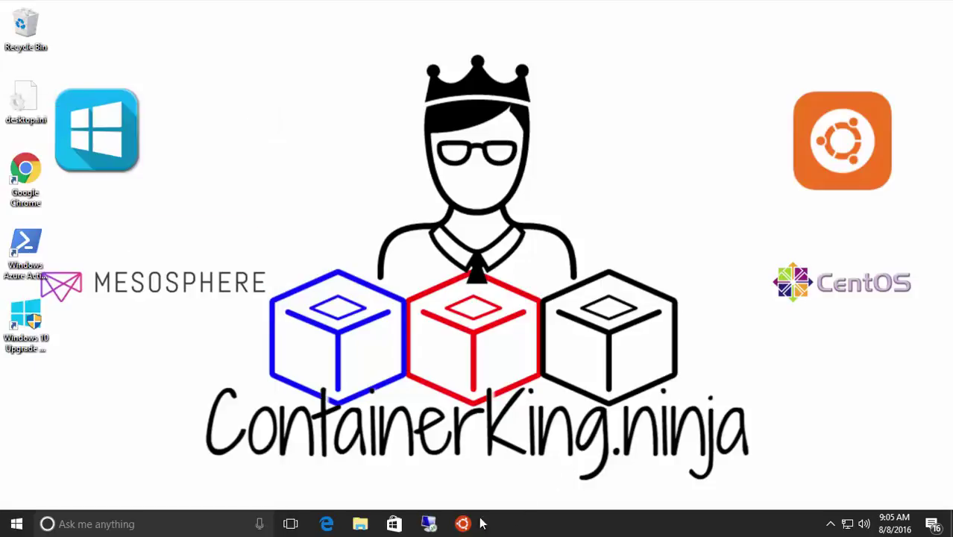
Step: Launch Bash from the taskbar and show kernel information with uname -a
left_click(462, 523)
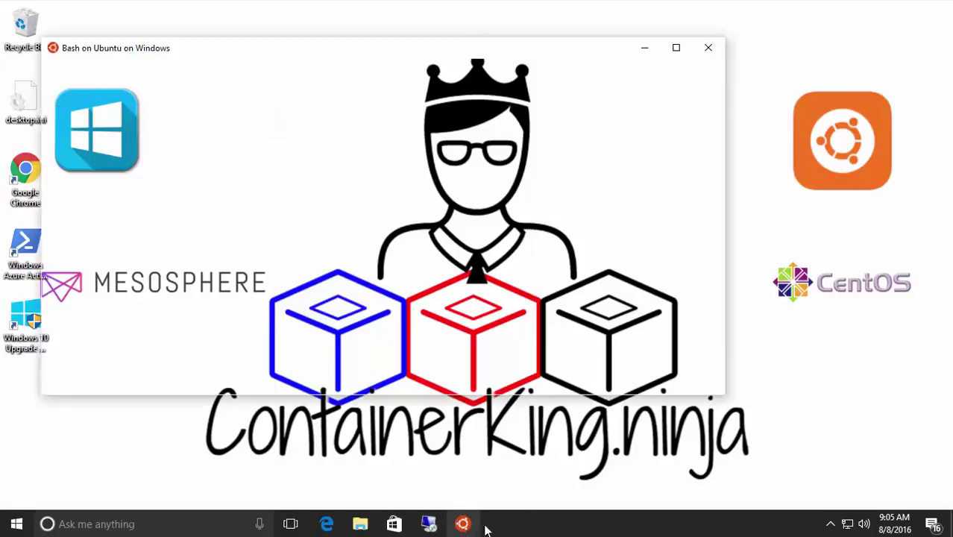
type("uname -a")
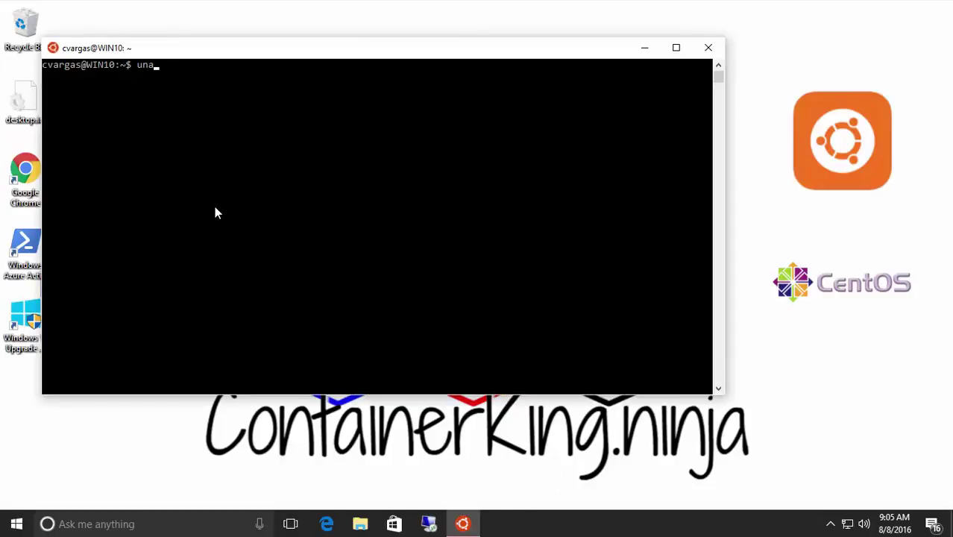
key("Return")
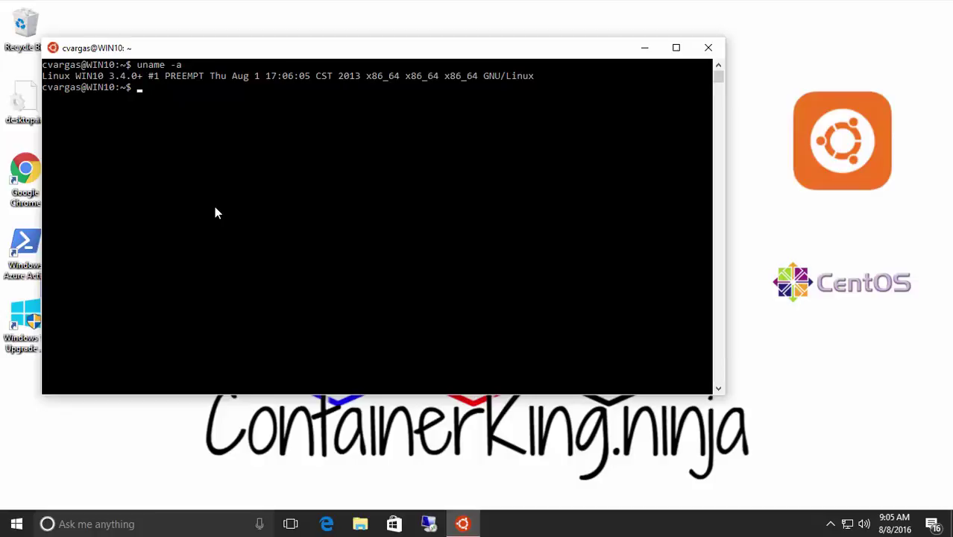
Step: Create testfile containing 'Hello World' in nano and save it
type("nano testfile")
key("Return")
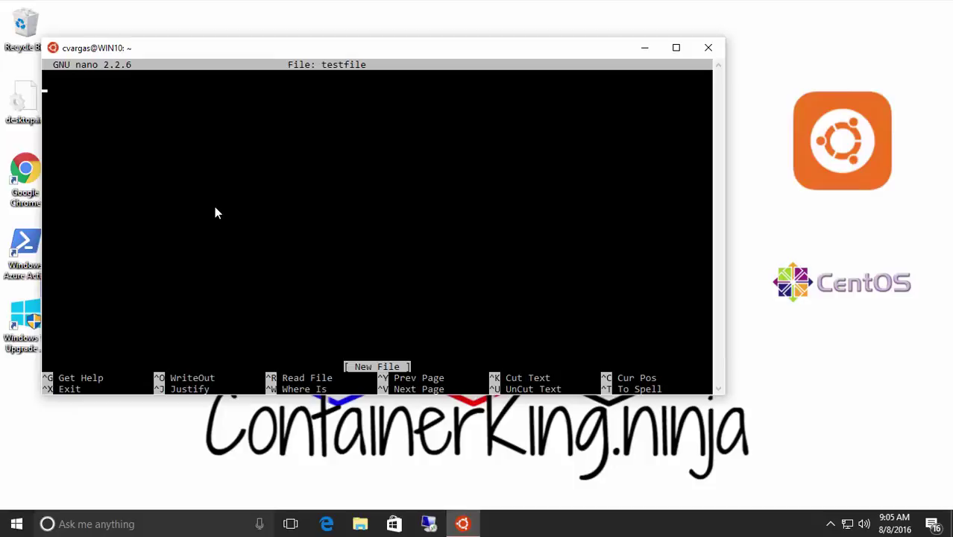
type("Hello Wo")
key("BackSpace")
key("BackSpace")
key("BackSpace")
type("World")
key("ctrl+x")
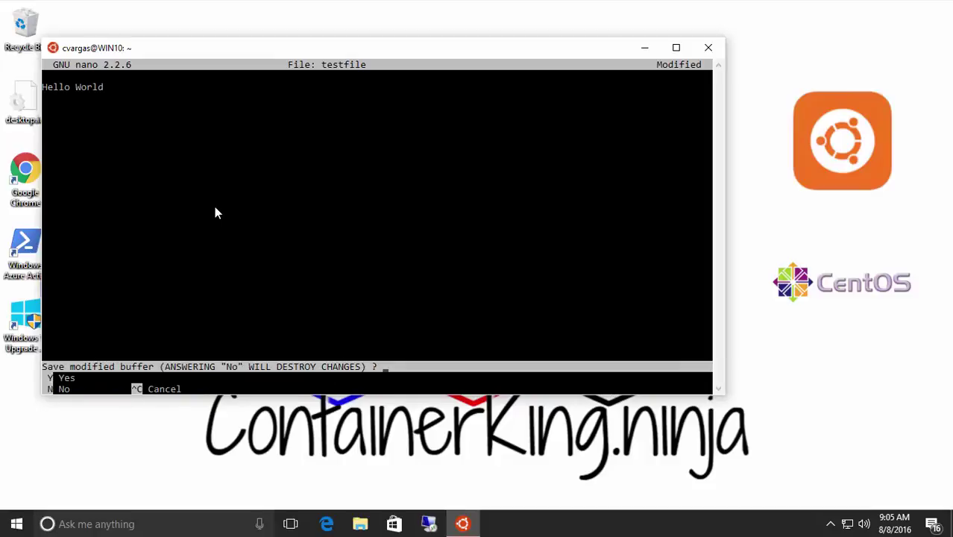
key("y")
key("Return")
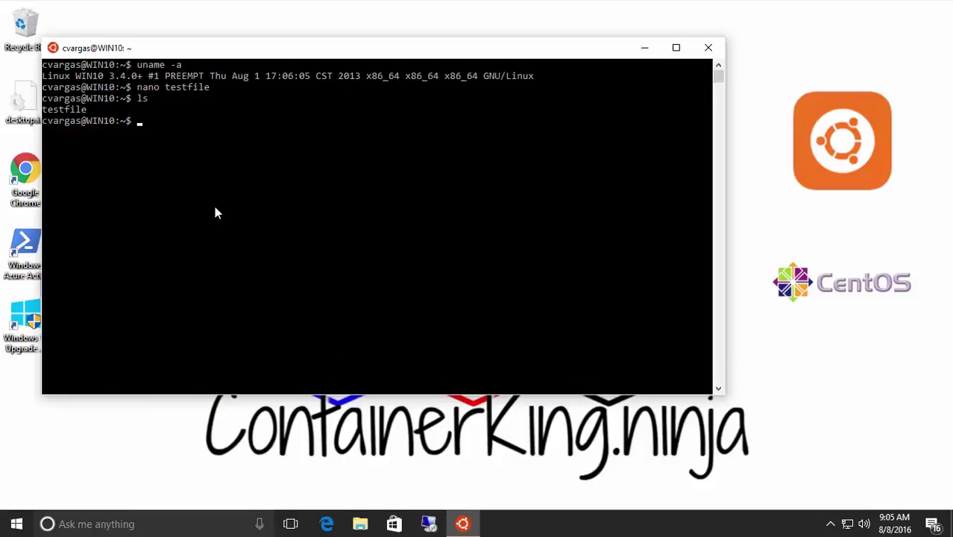
Step: Print testfile's contents with cat testfile
type("cat test")
key("Tab")
key("Return")
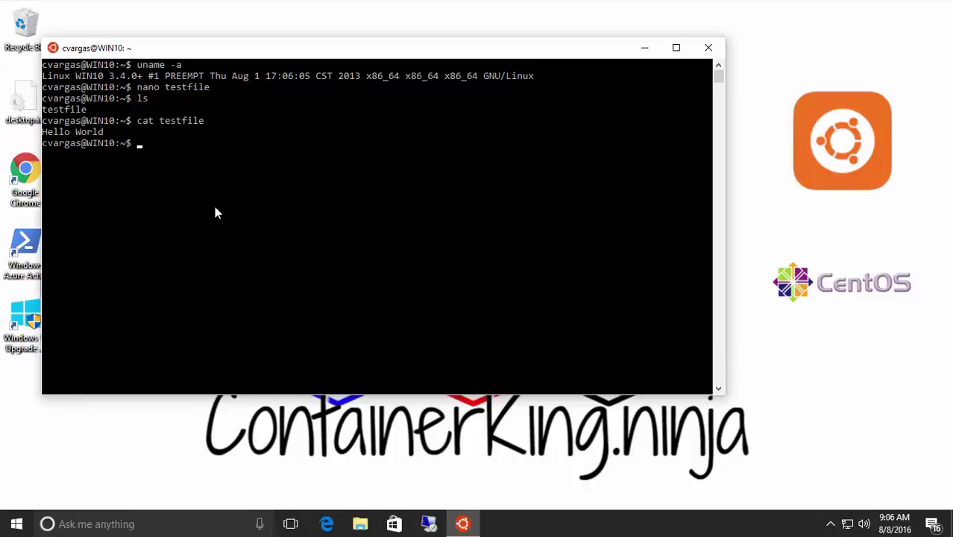